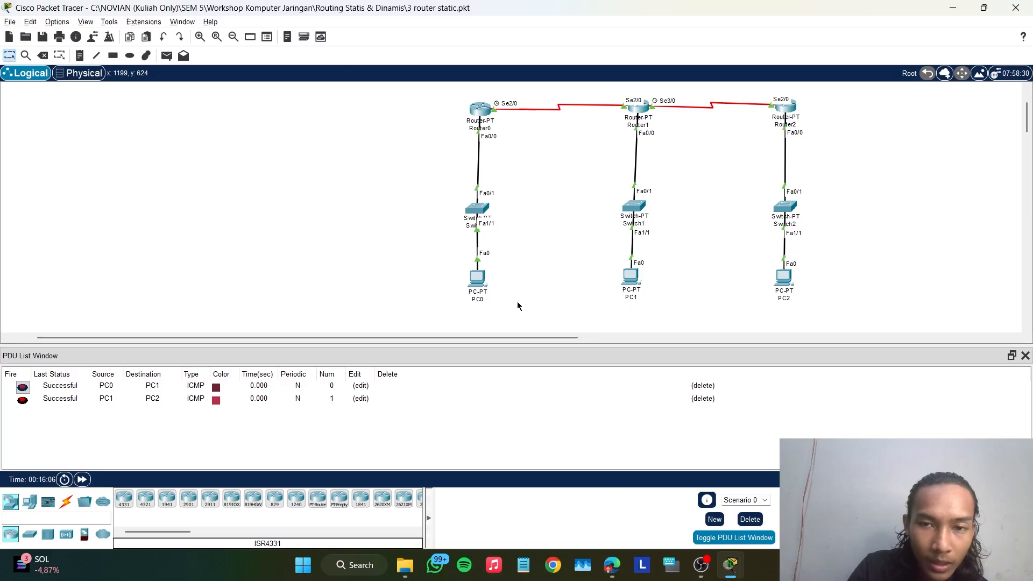
# - Send simple test PDUs from PC0 to PC1 and from PC1 to PC2 in the static routing topology
pyautogui.click(166, 55)
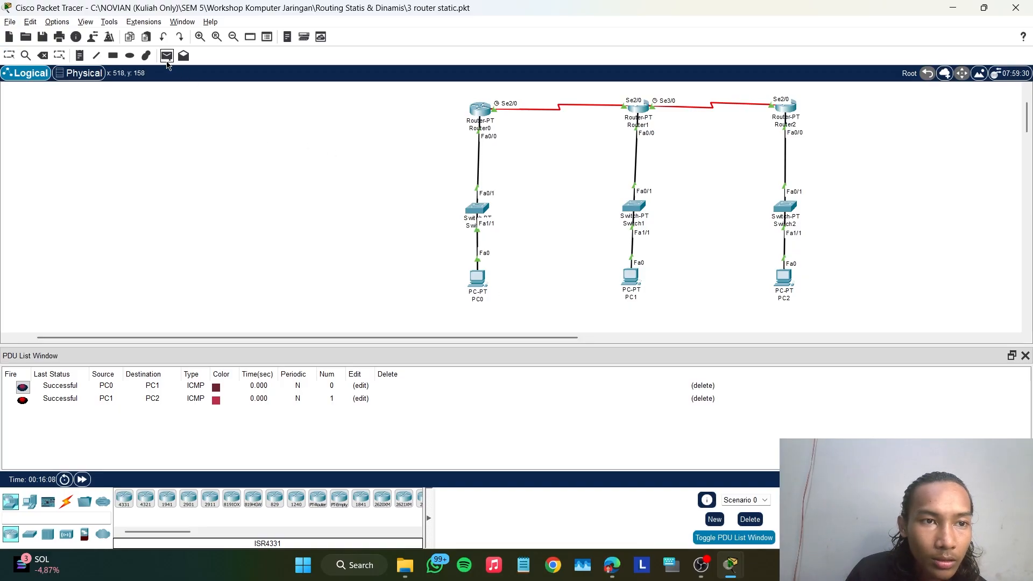
pyautogui.click(478, 278)
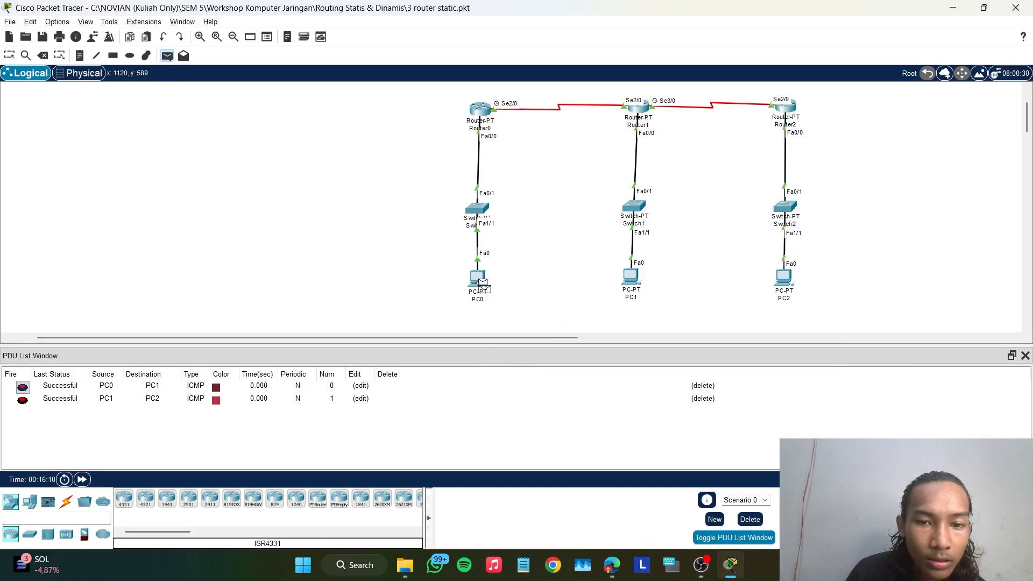
pyautogui.click(633, 280)
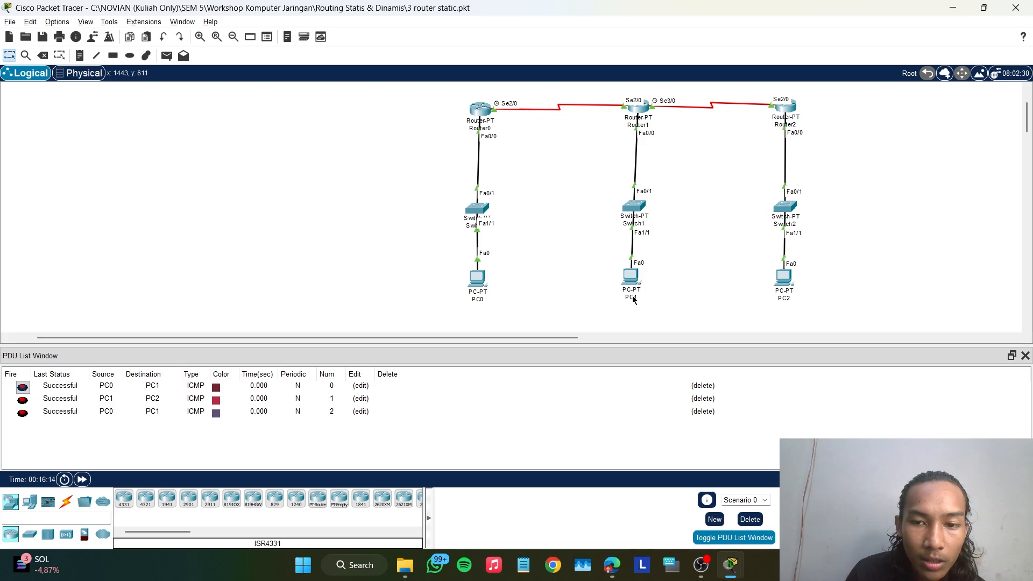
pyautogui.click(75, 413)
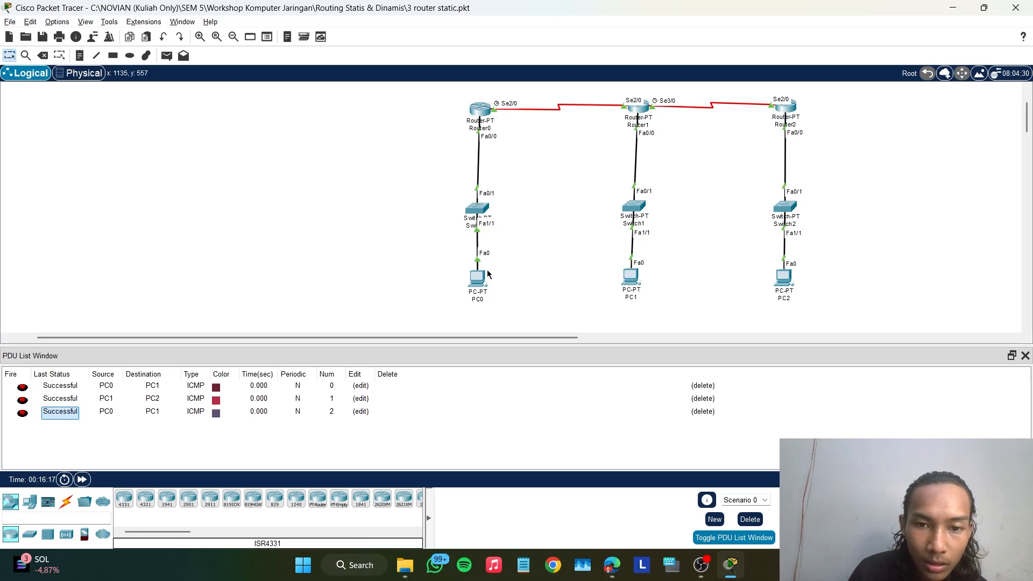
pyautogui.click(167, 56)
pyautogui.click(630, 277)
pyautogui.click(784, 277)
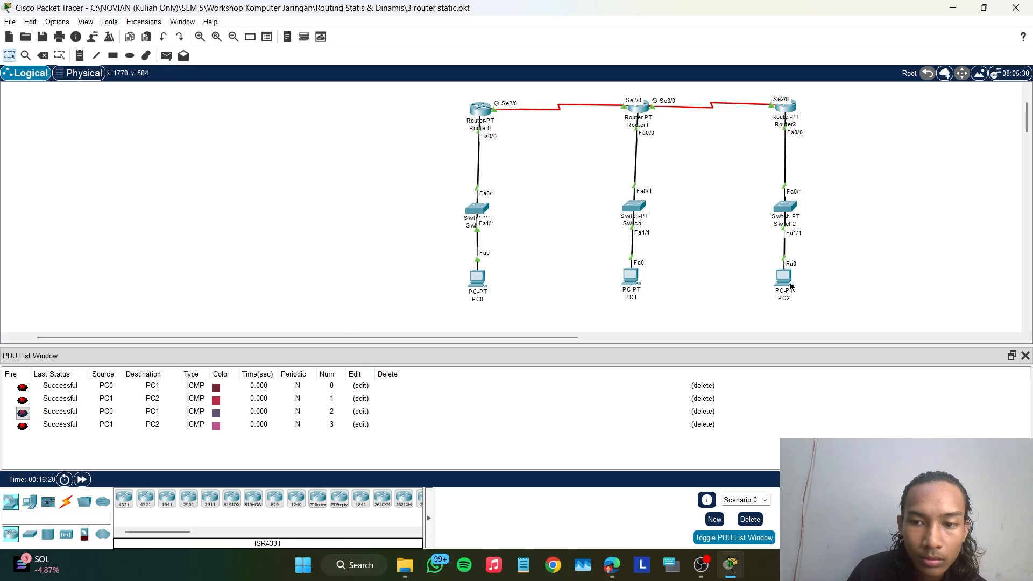
# - Review PC0's global settings, including its IPv4 default gateway, and close its window
pyautogui.click(477, 277)
pyautogui.click(424, 104)
pyautogui.click(414, 137)
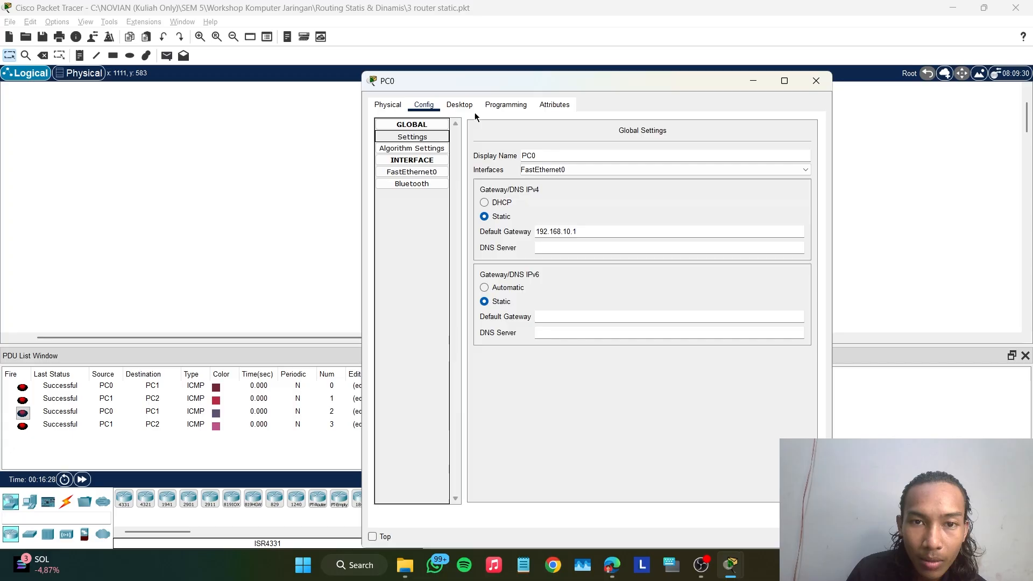
pyautogui.moveTo(447, 82); pyautogui.dragTo(613, 46)
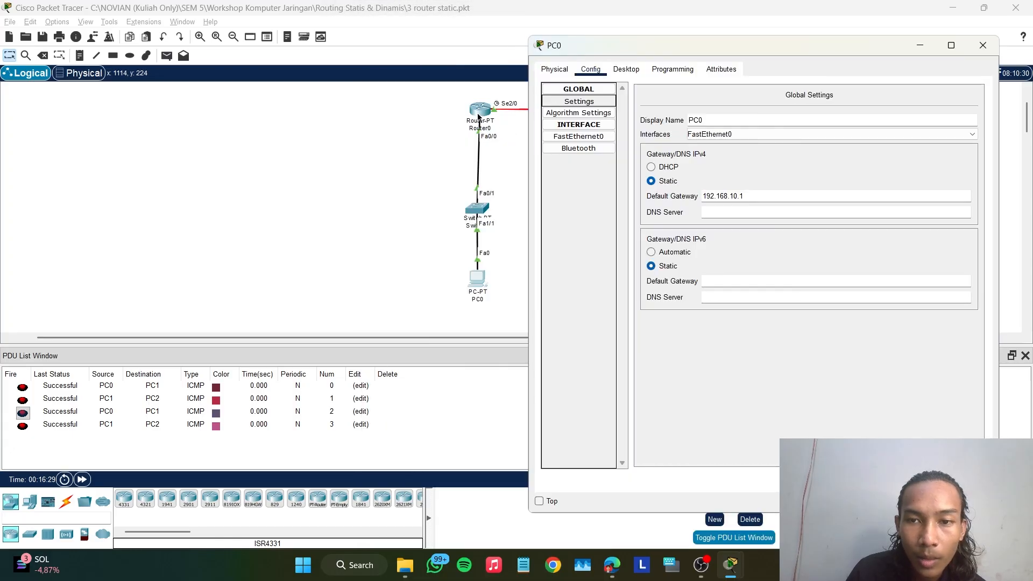
pyautogui.click(983, 45)
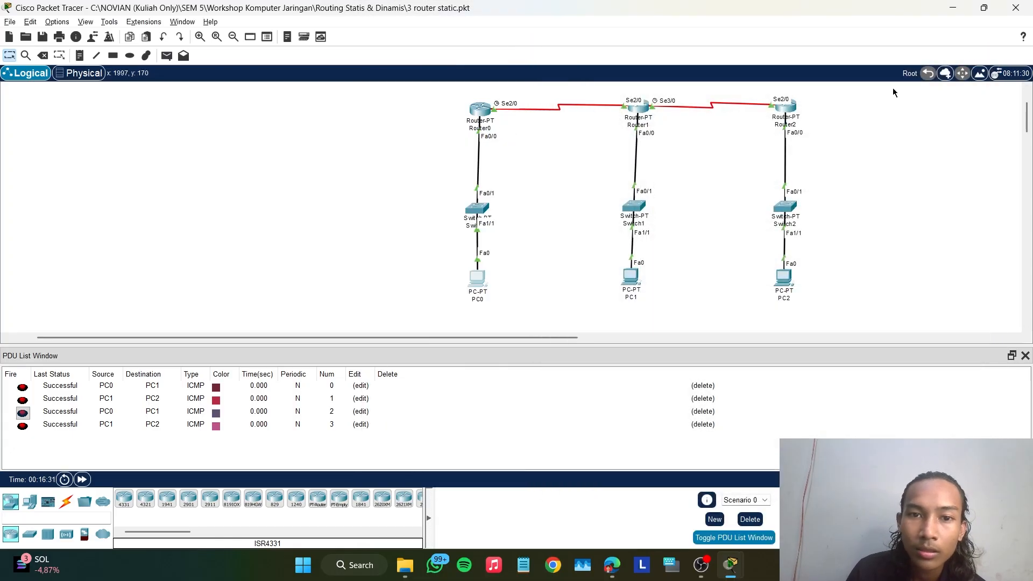
# - Inspect the IP configuration of Router0's FastEthernet0/0 interface and close the router window
pyautogui.click(479, 110)
pyautogui.click(412, 207)
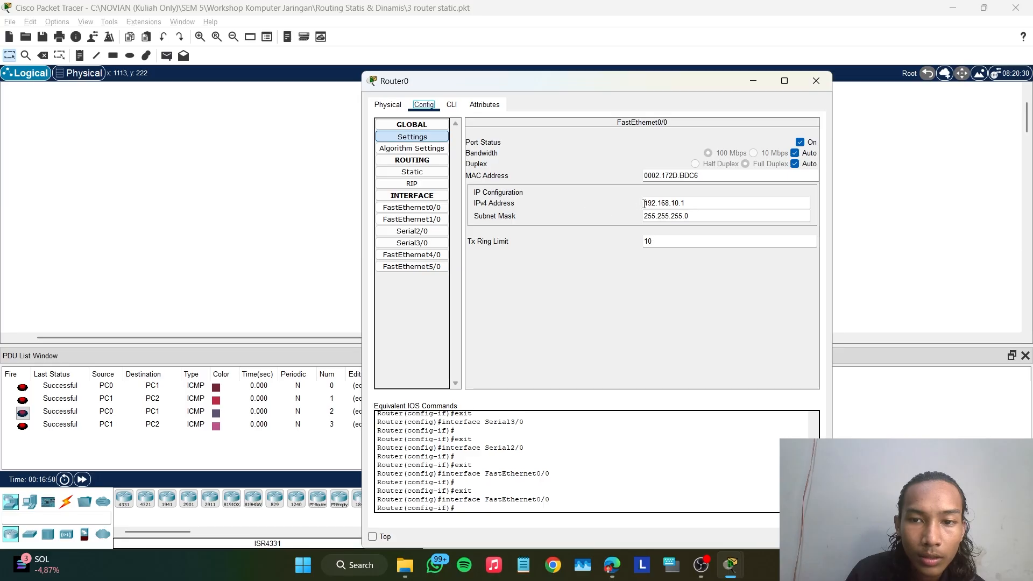
pyautogui.moveTo(594, 84); pyautogui.dragTo(778, 35)
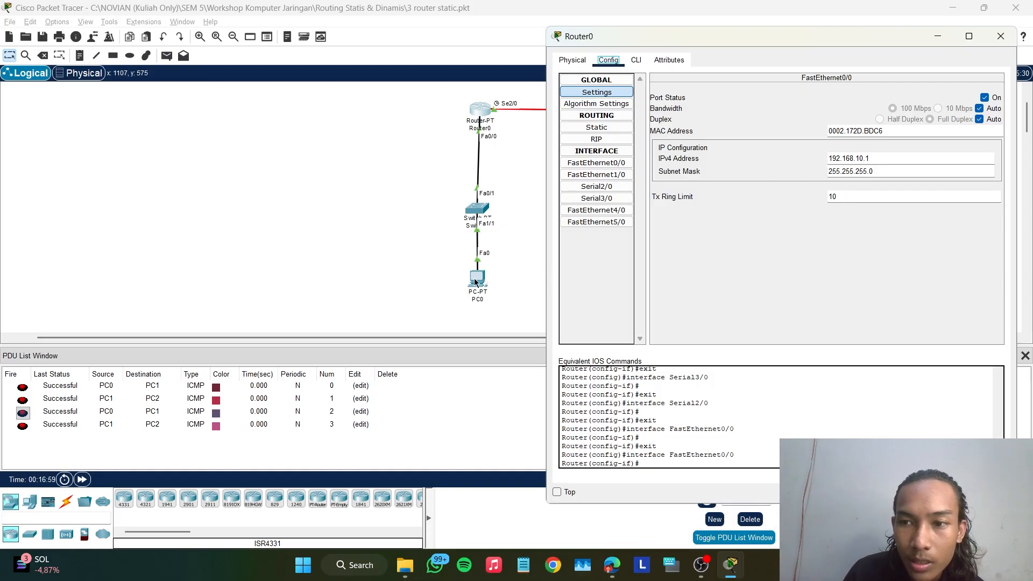
pyautogui.click(1001, 36)
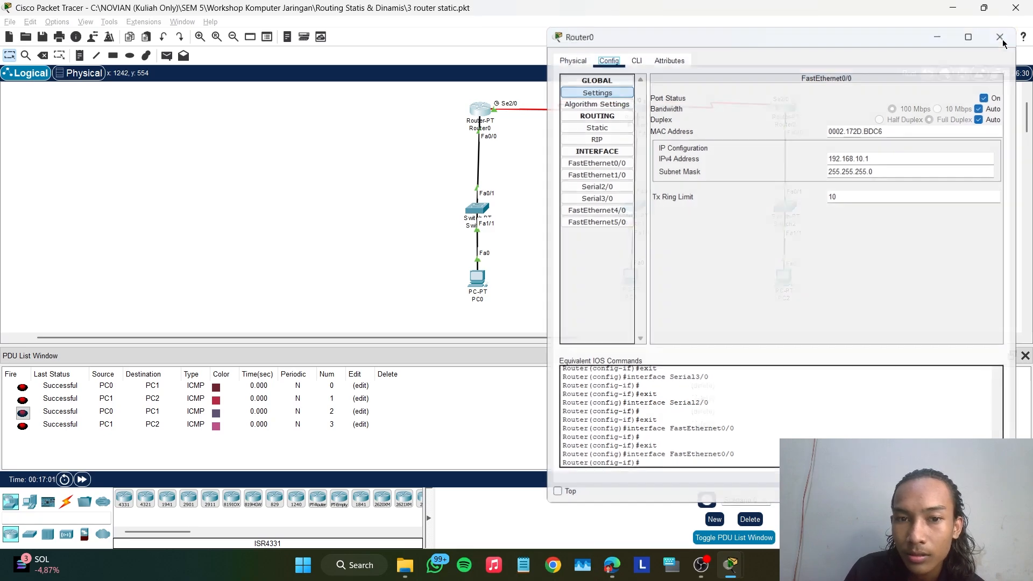
# - View Switch0's command-line history and physical view, and close its window
pyautogui.click(473, 209)
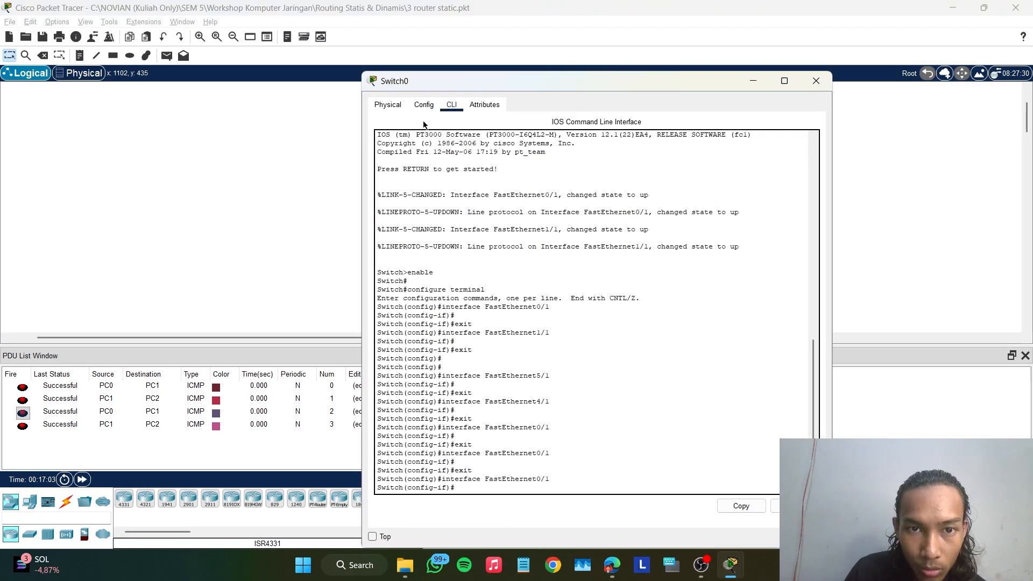
pyautogui.click(387, 104)
pyautogui.click(815, 81)
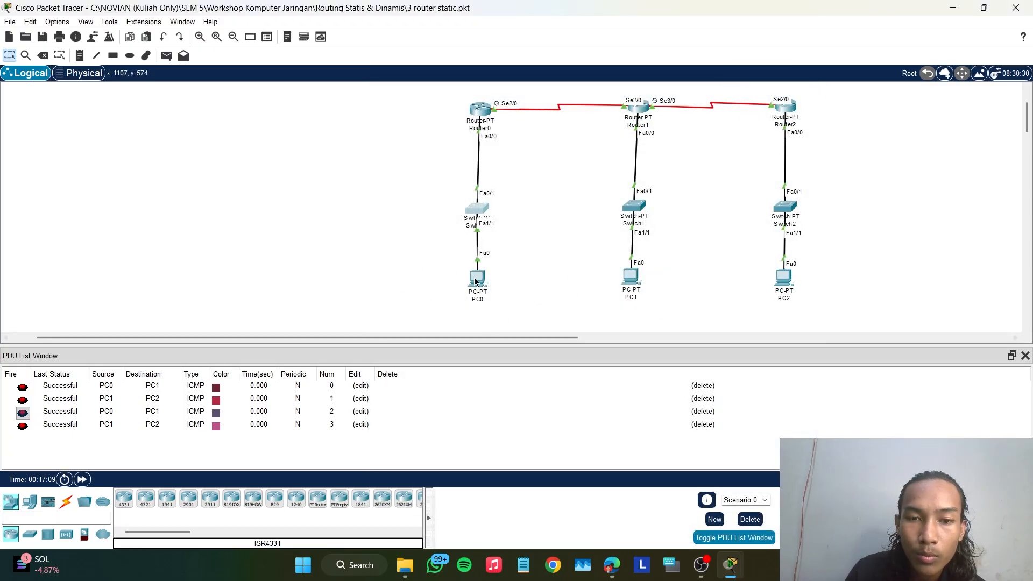
# - Check PC1's IP configuration, including its IPv4 address and default gateway, and close its window
pyautogui.click(630, 276)
pyautogui.moveTo(417, 85); pyautogui.dragTo(634, 46)
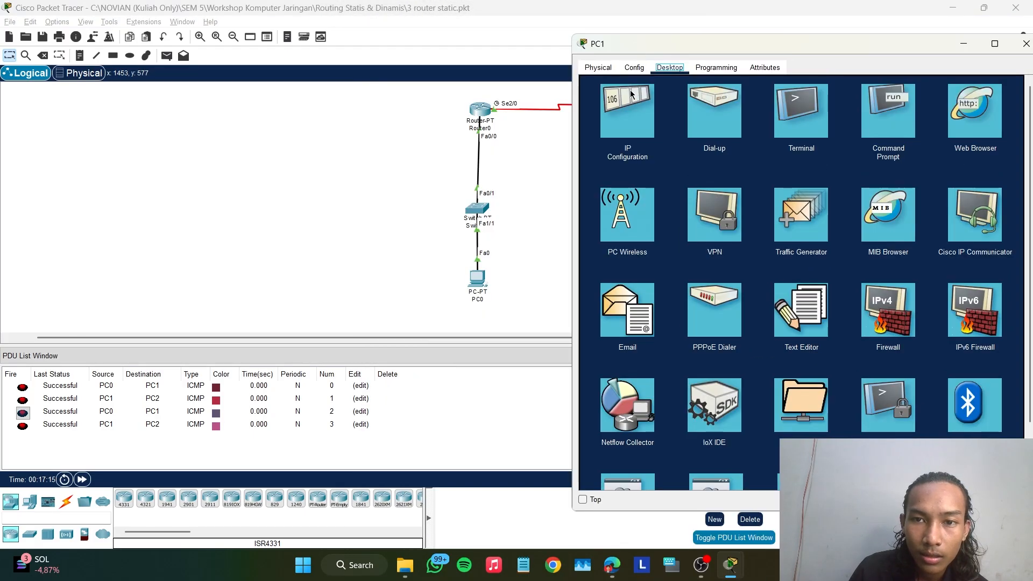
pyautogui.click(632, 97)
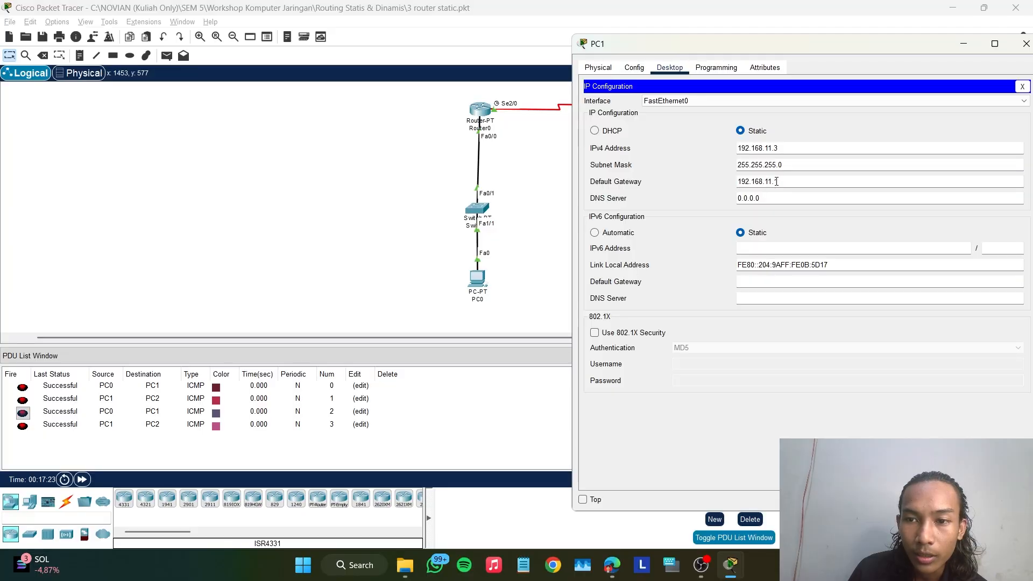
pyautogui.click(760, 182)
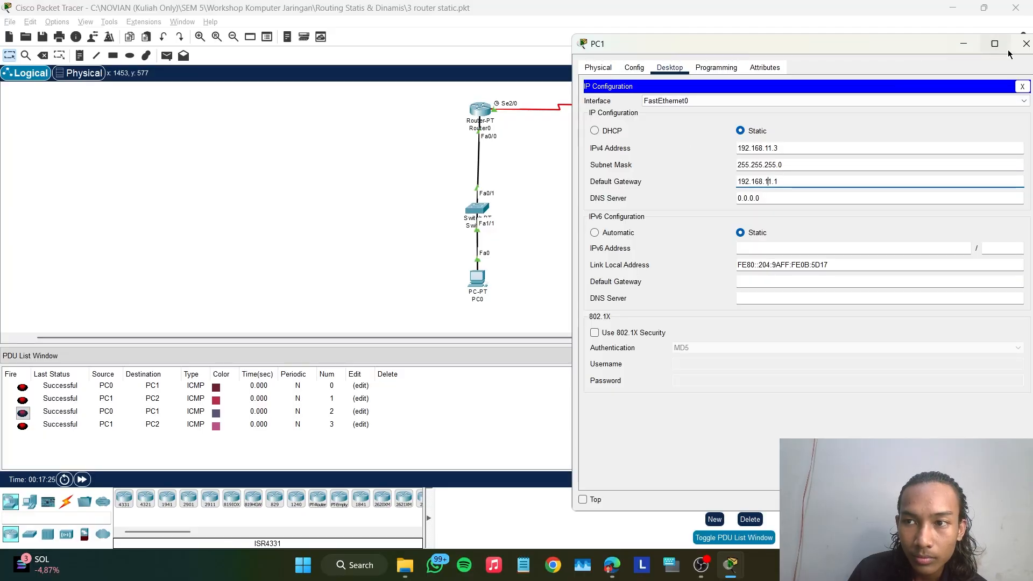
pyautogui.click(1026, 43)
# - Inspect the IP configuration of Router1's FastEthernet0/0 interface and close the router window
pyautogui.click(635, 110)
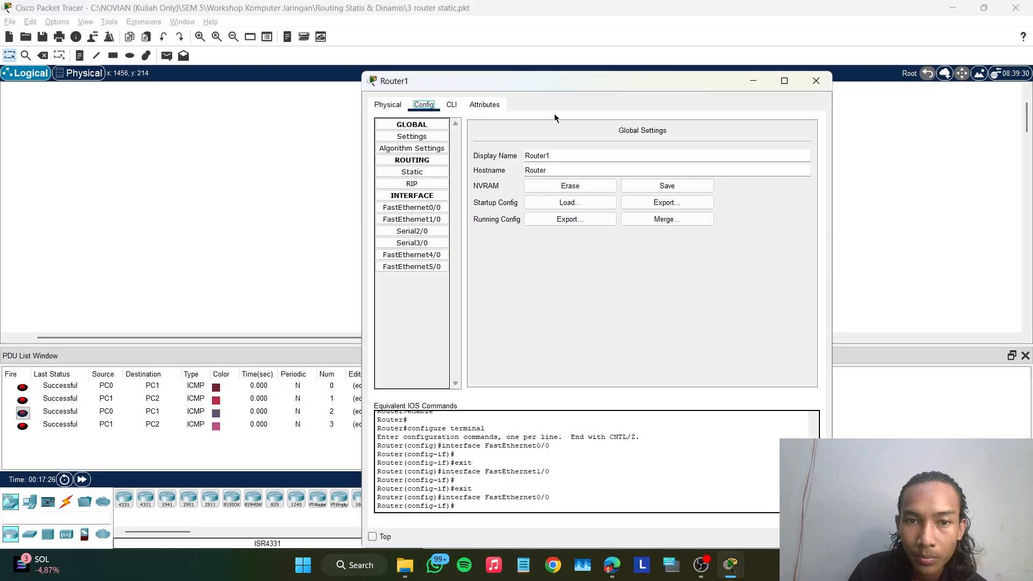
pyautogui.moveTo(428, 84); pyautogui.dragTo(730, 58)
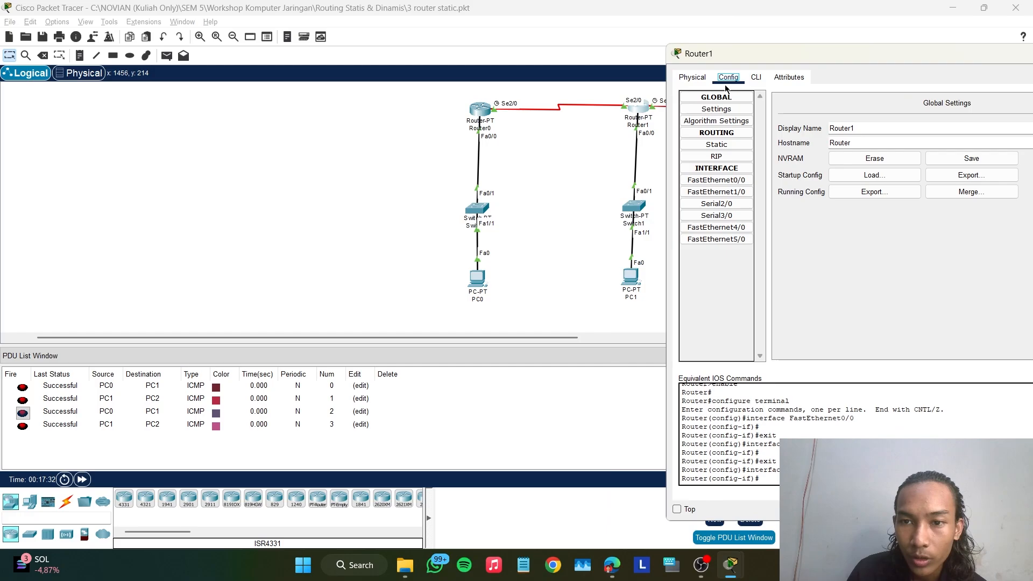
pyautogui.click(716, 180)
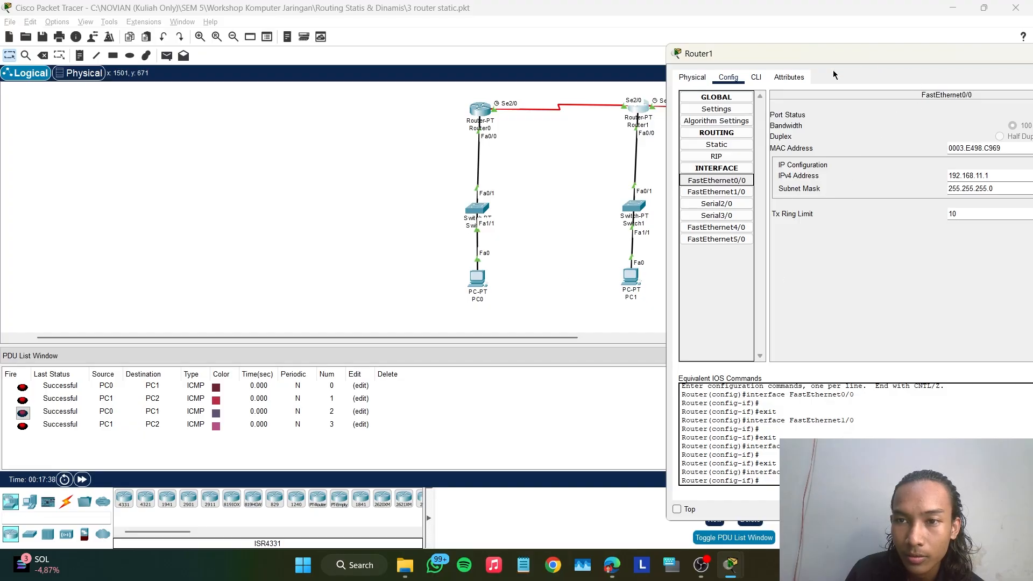
pyautogui.click(1032, 53)
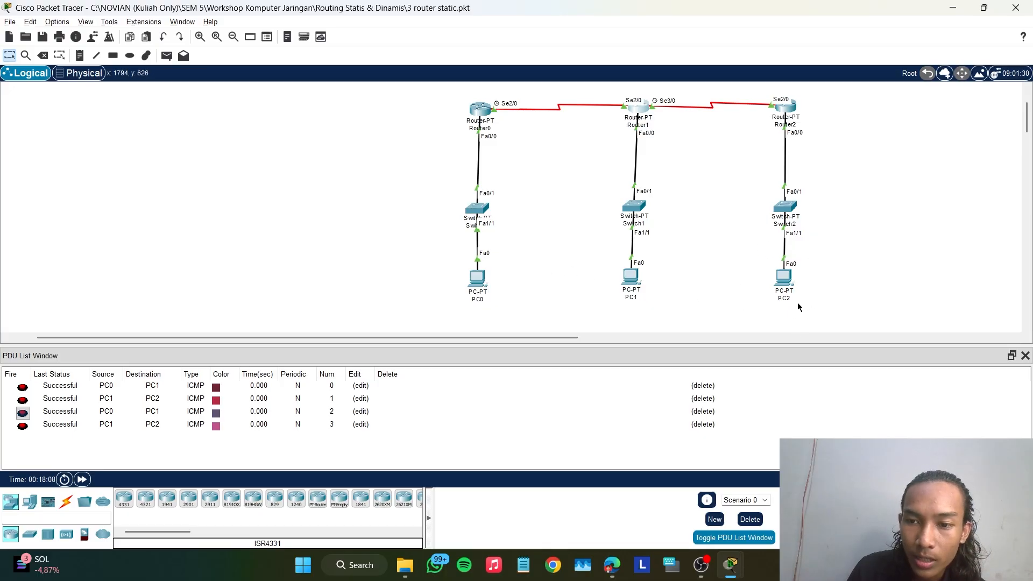
pyautogui.moveTo(787, 114)
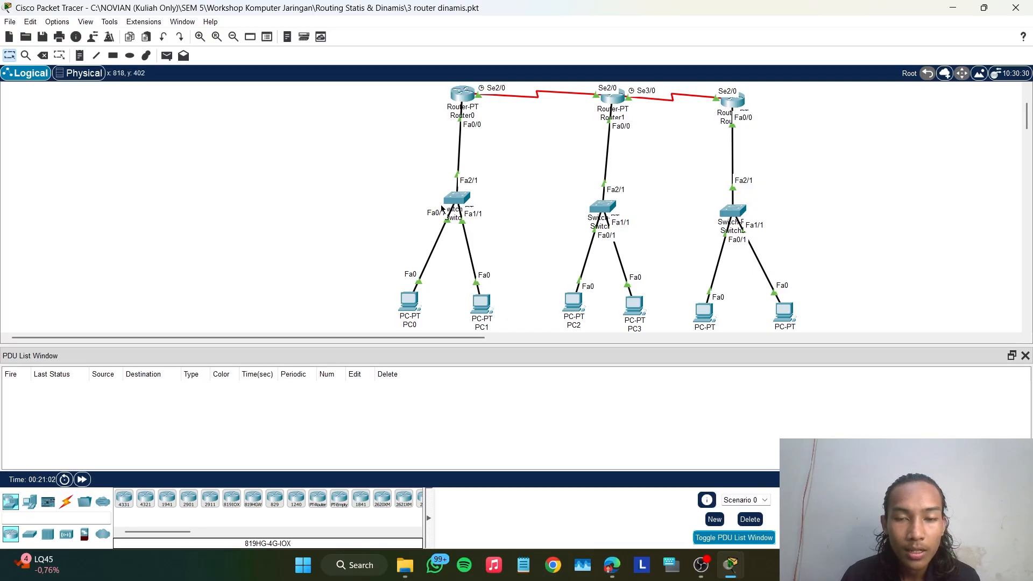
# - In the dynamic routing topology, send simple test PDUs from PC0 to PC1 and from PC0 to PC2
pyautogui.click(166, 56)
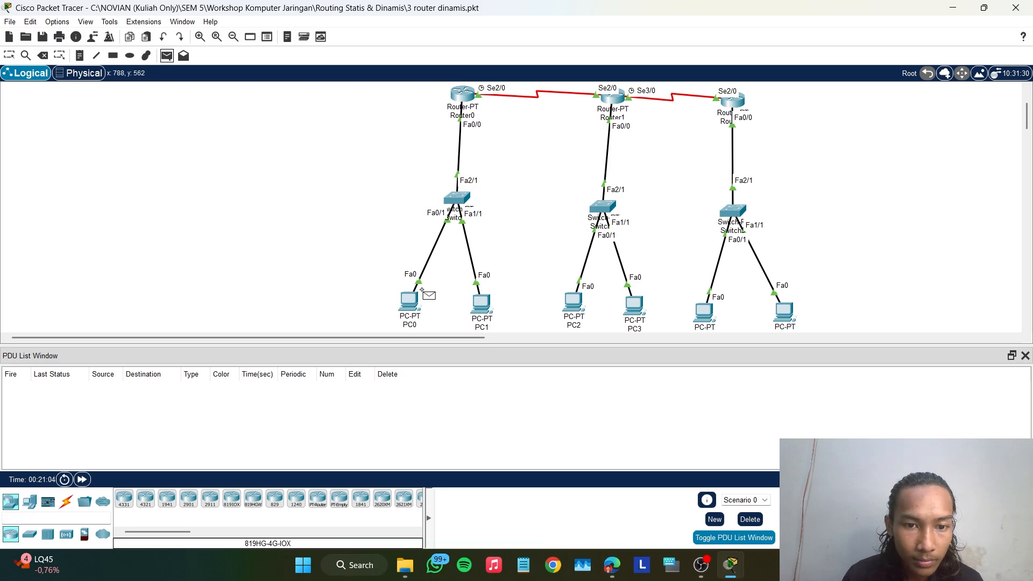
pyautogui.click(408, 300)
pyautogui.click(488, 309)
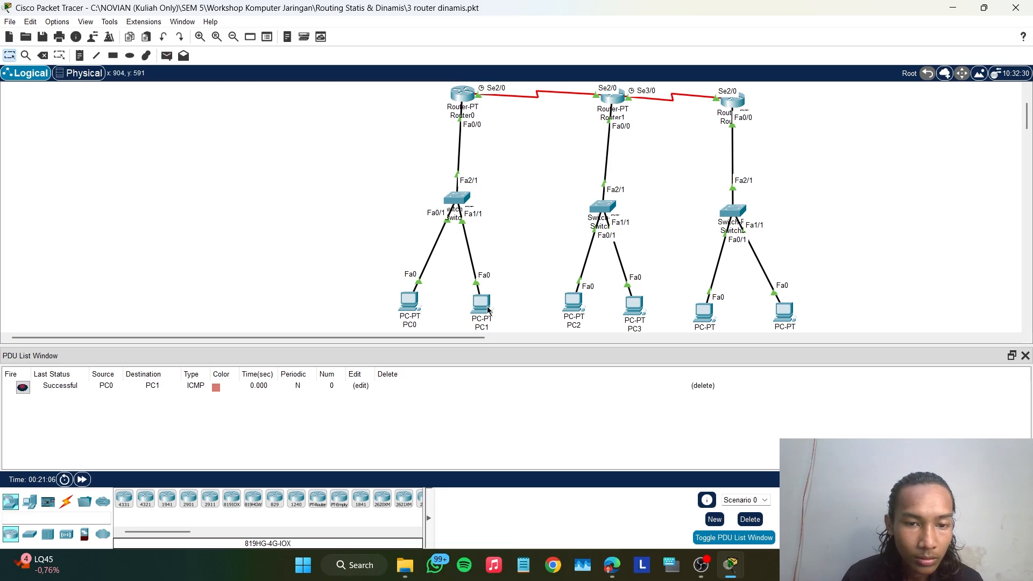
pyautogui.click(165, 56)
pyautogui.click(415, 304)
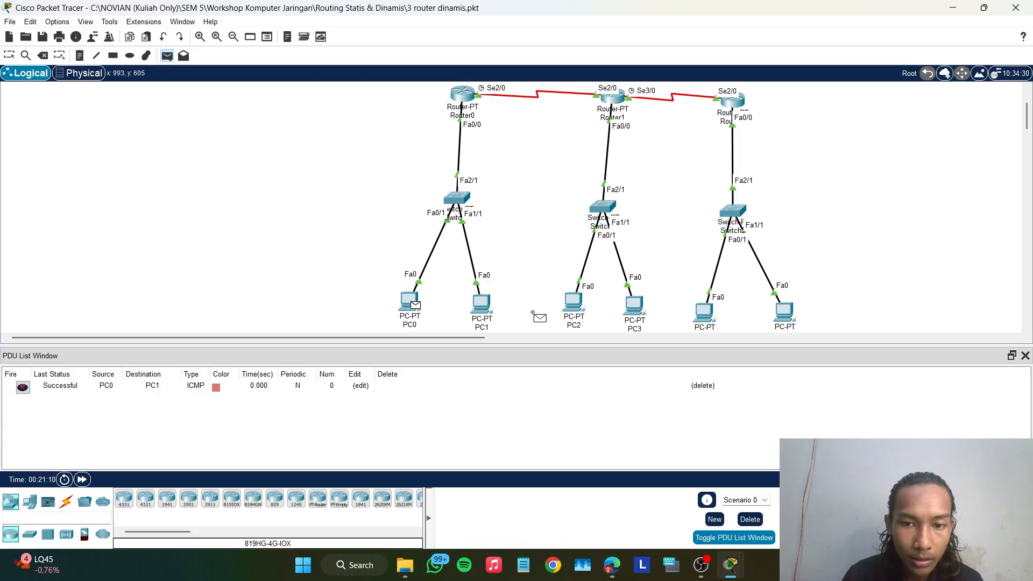
pyautogui.click(578, 306)
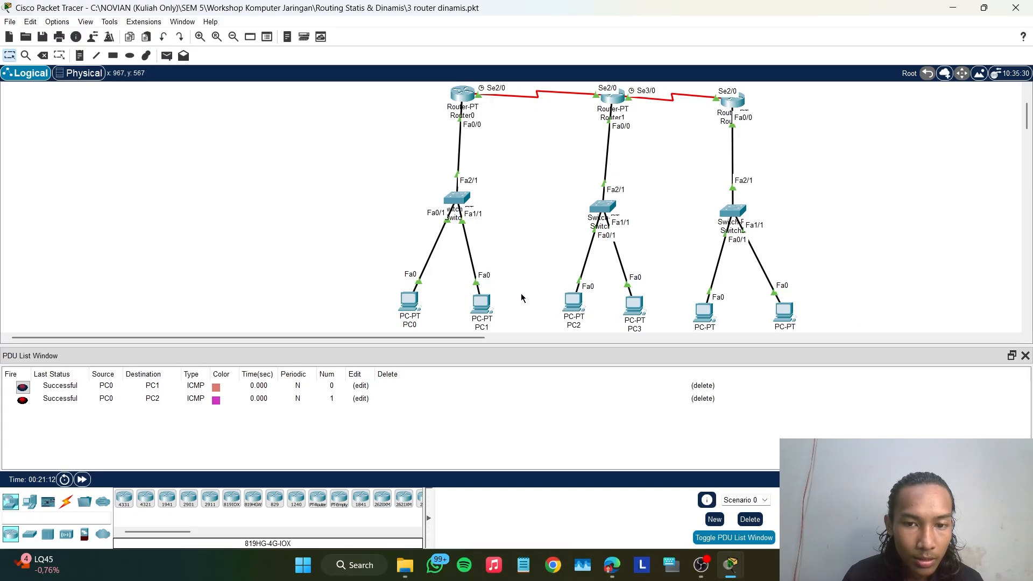
# - Send simple test PDUs from PC2 to PC5 and from PC2 to PC4
pyautogui.click(166, 55)
pyautogui.click(574, 302)
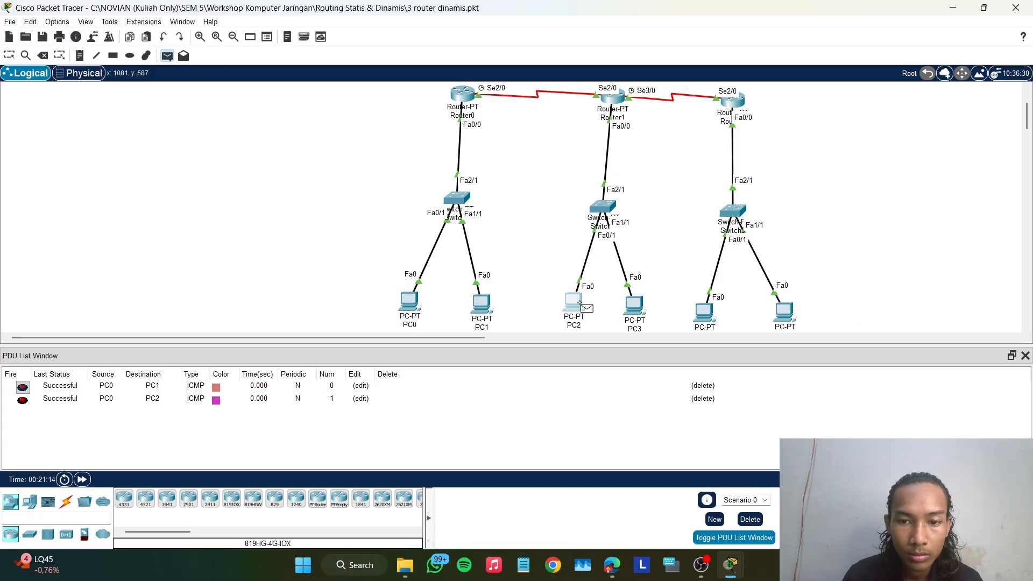
pyautogui.click(785, 314)
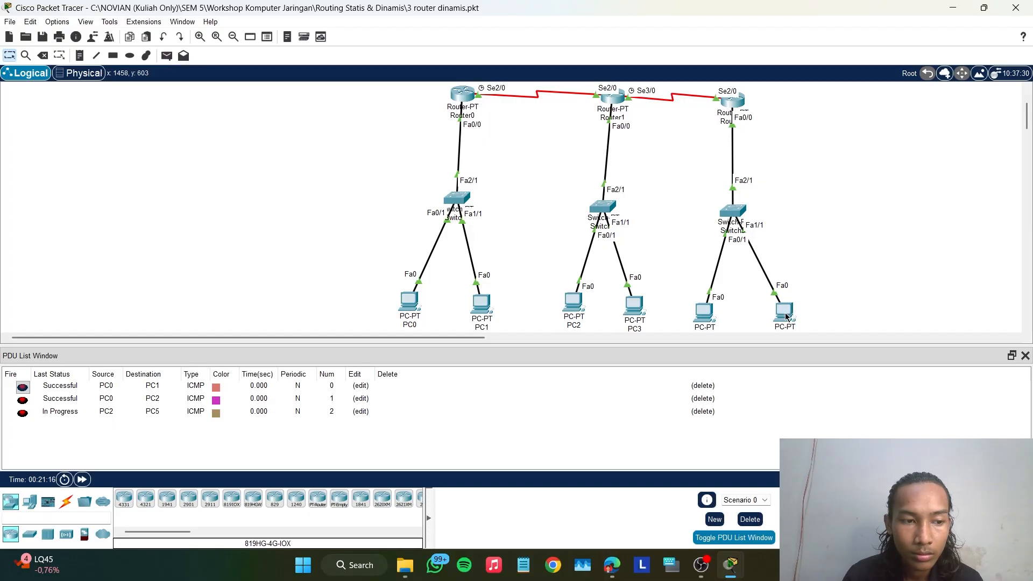
pyautogui.click(166, 55)
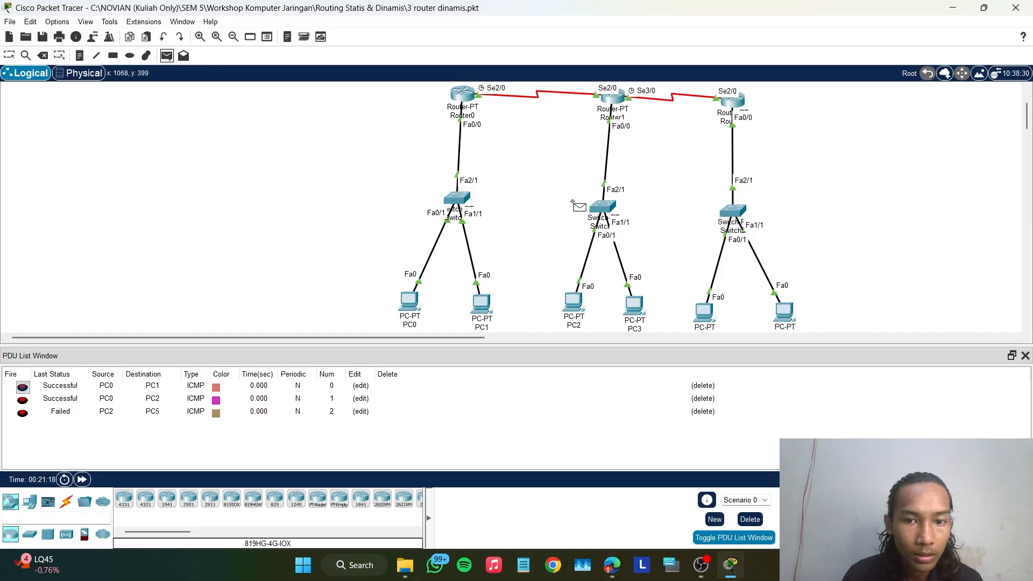
pyautogui.click(574, 303)
pyautogui.click(705, 313)
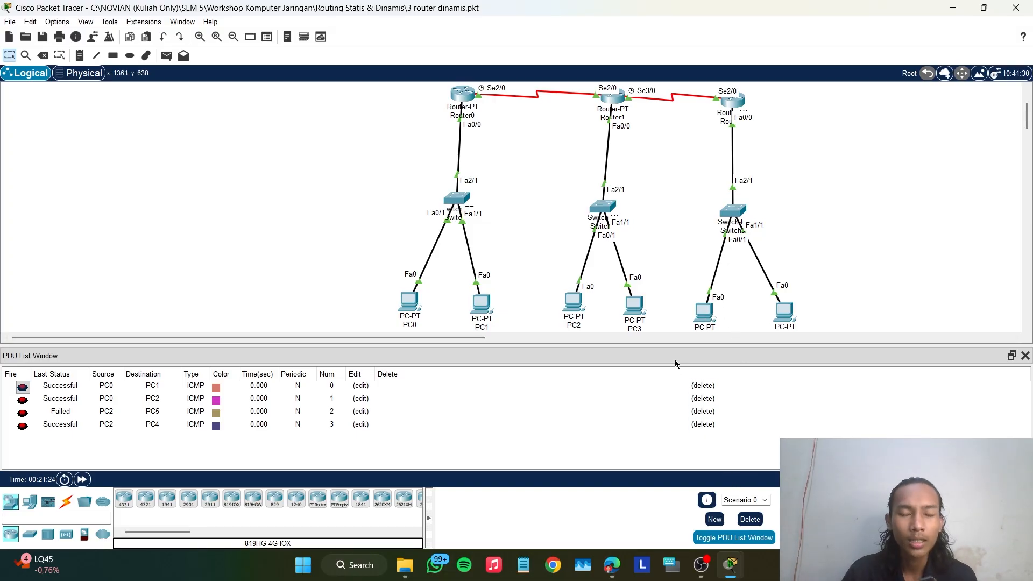
# - Review PC0's gateway settings in the dynamic routing topology and close its window
pyautogui.click(409, 302)
pyautogui.click(433, 106)
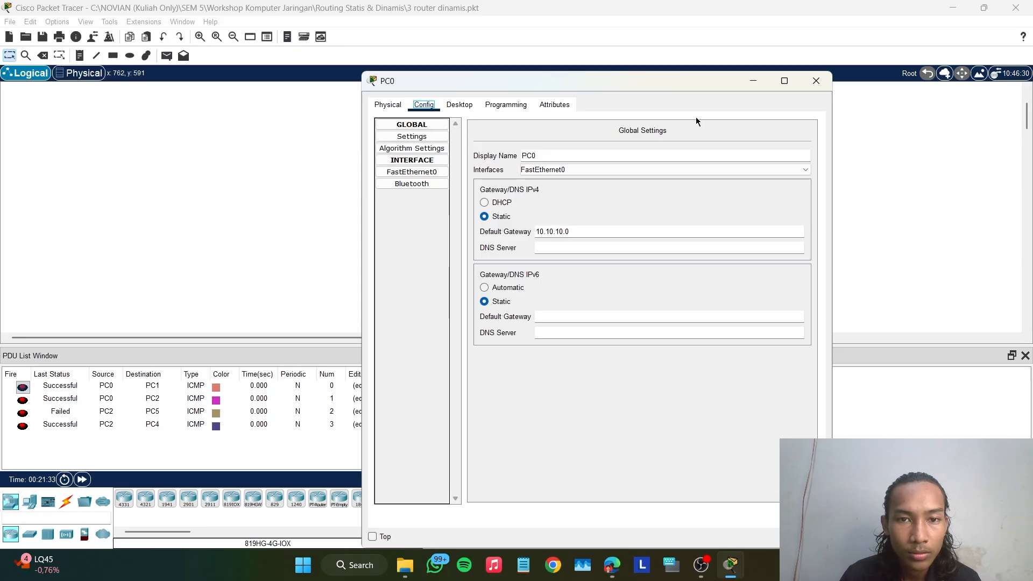
pyautogui.click(810, 85)
# - Examine Router0's global, algorithm, static routing and RIP settings
pyautogui.click(441, 105)
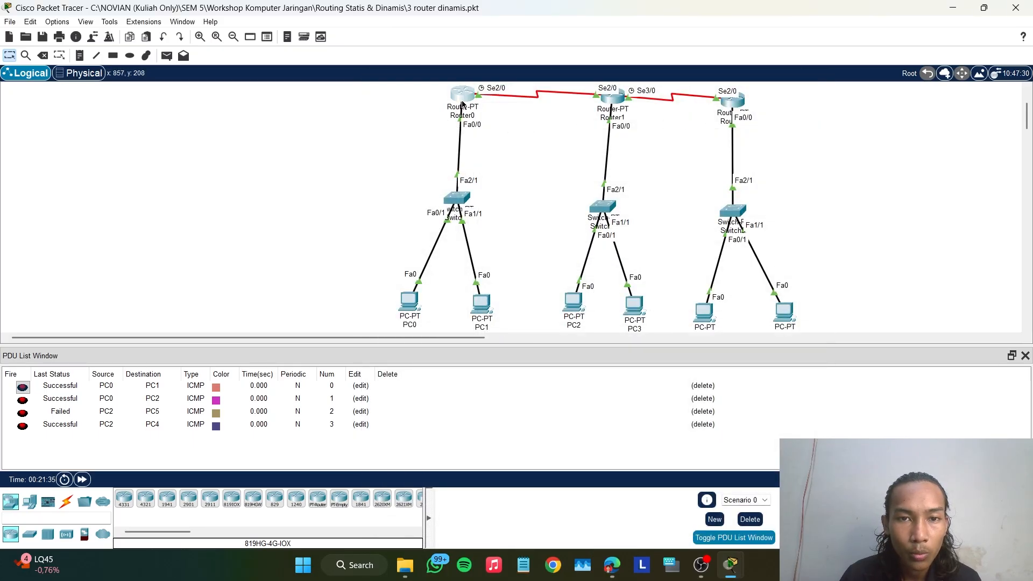
pyautogui.click(423, 105)
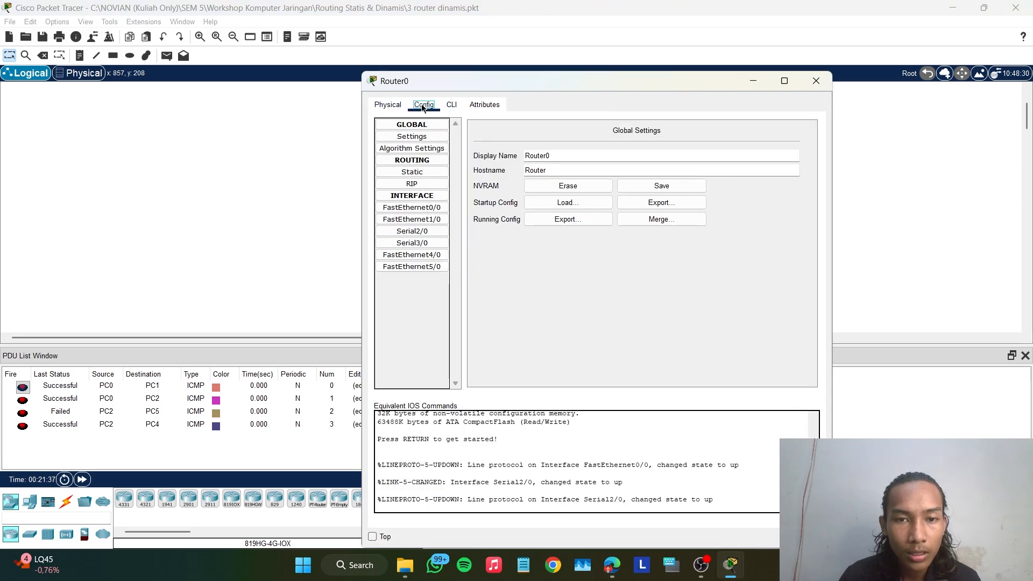
pyautogui.click(423, 148)
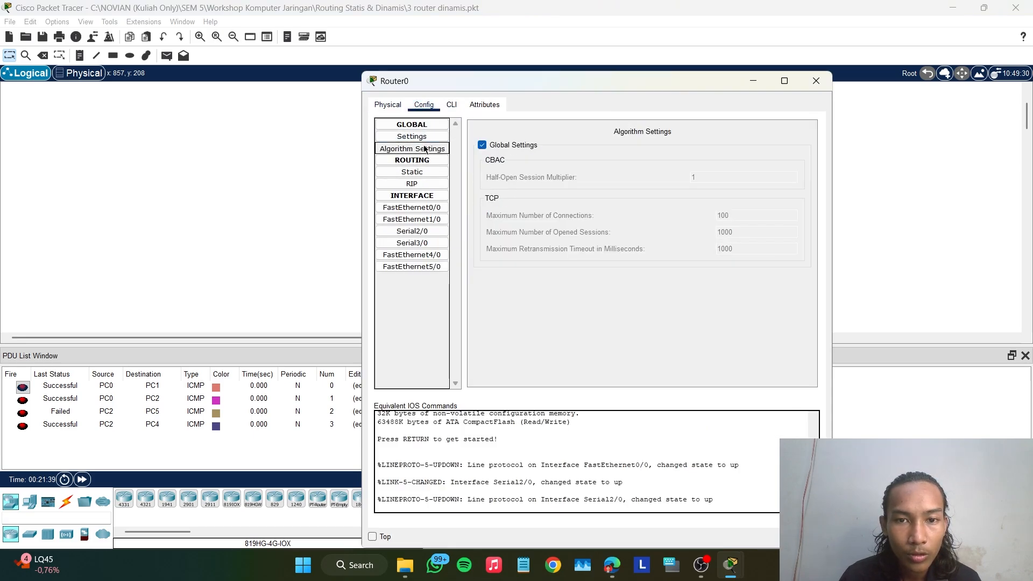
pyautogui.click(424, 173)
pyautogui.click(423, 185)
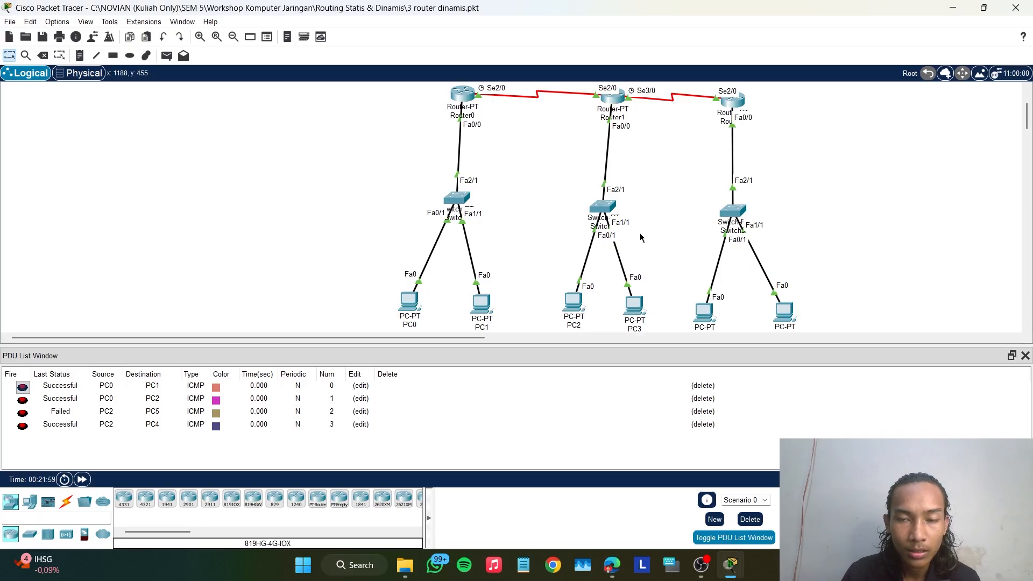
# - Review PC3's gateway and FastEthernet0 settings and close its window
pyautogui.click(643, 311)
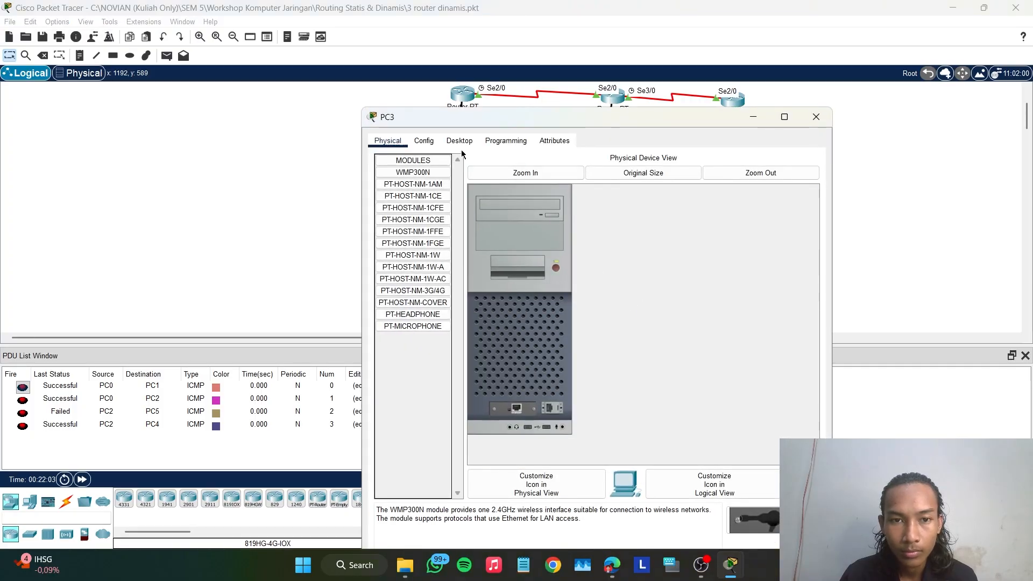
pyautogui.click(425, 142)
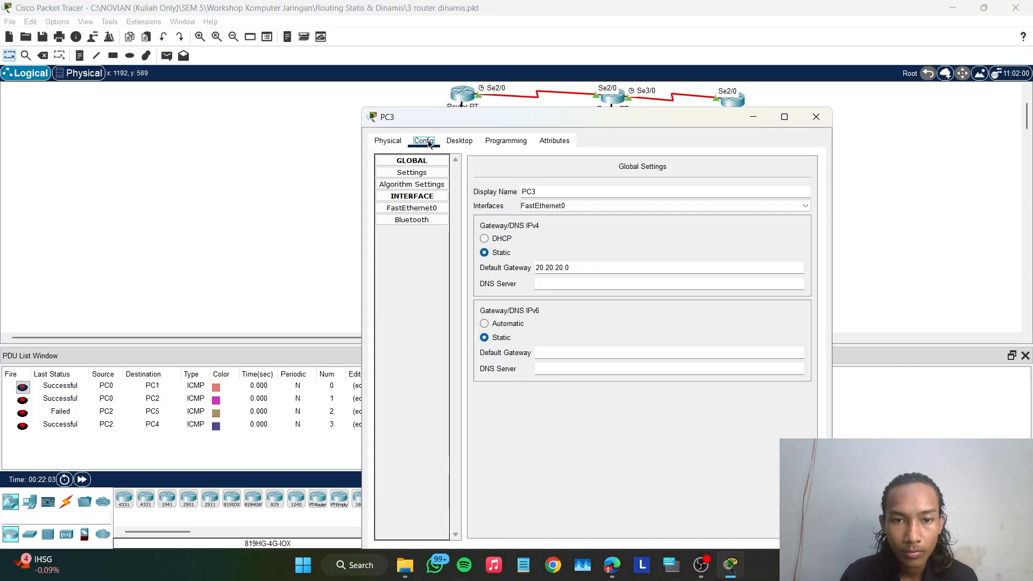
pyautogui.click(428, 208)
pyautogui.click(816, 116)
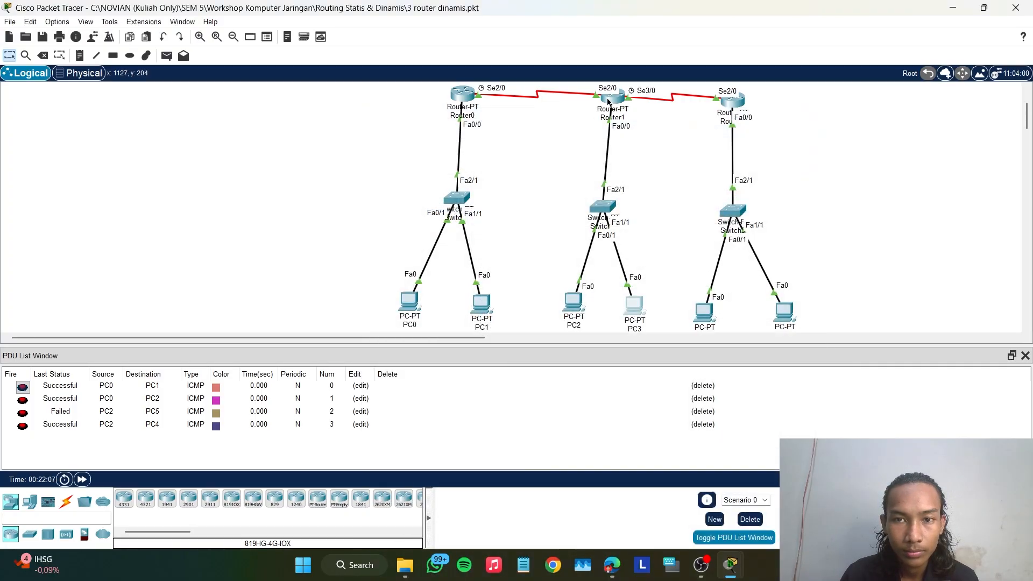
# - Examine Router1's static routing, global, algorithm and FastEthernet0/0 settings, and close its window
pyautogui.click(611, 97)
pyautogui.click(430, 106)
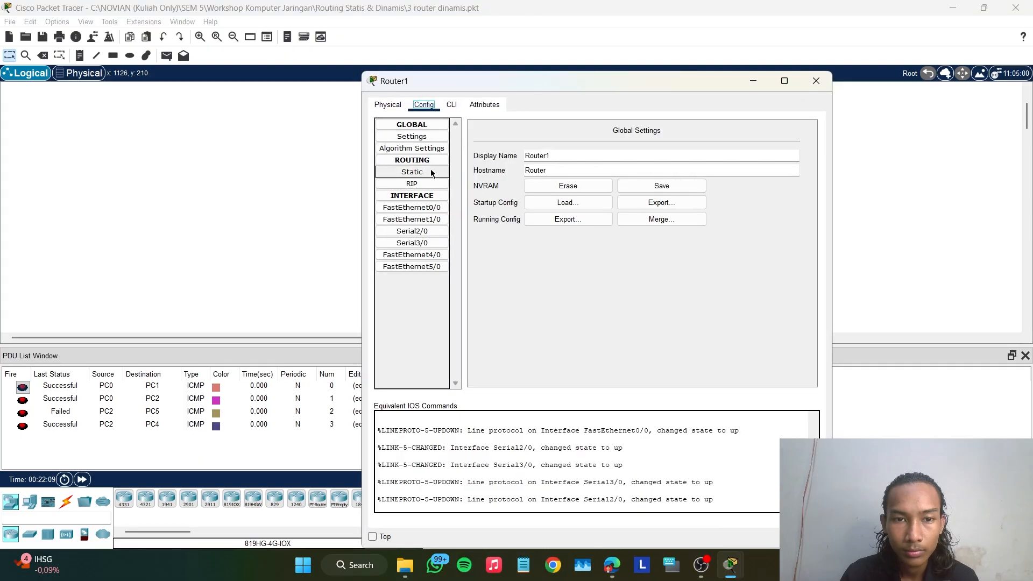
pyautogui.click(412, 172)
pyautogui.click(417, 136)
pyautogui.click(412, 148)
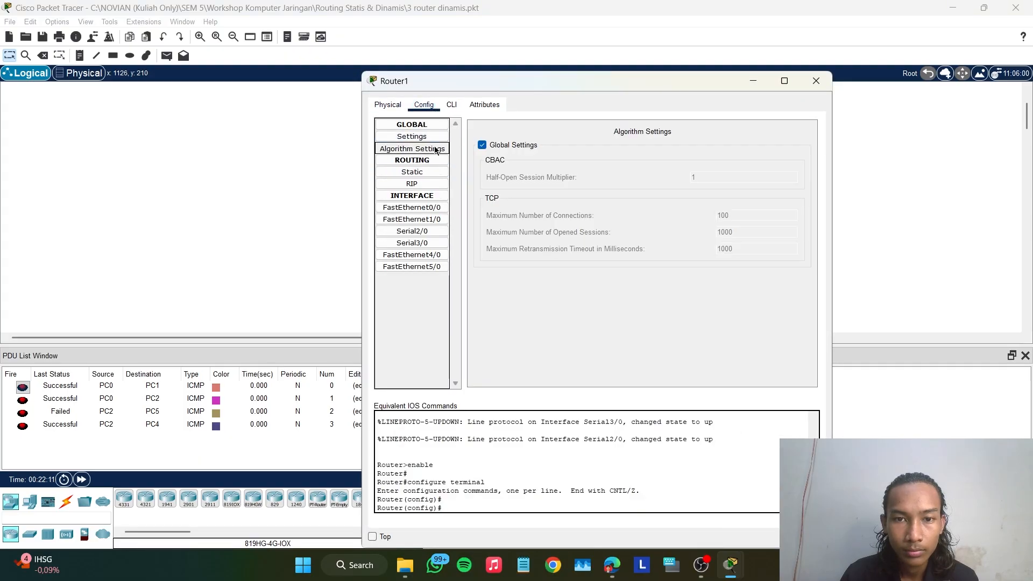
pyautogui.click(425, 210)
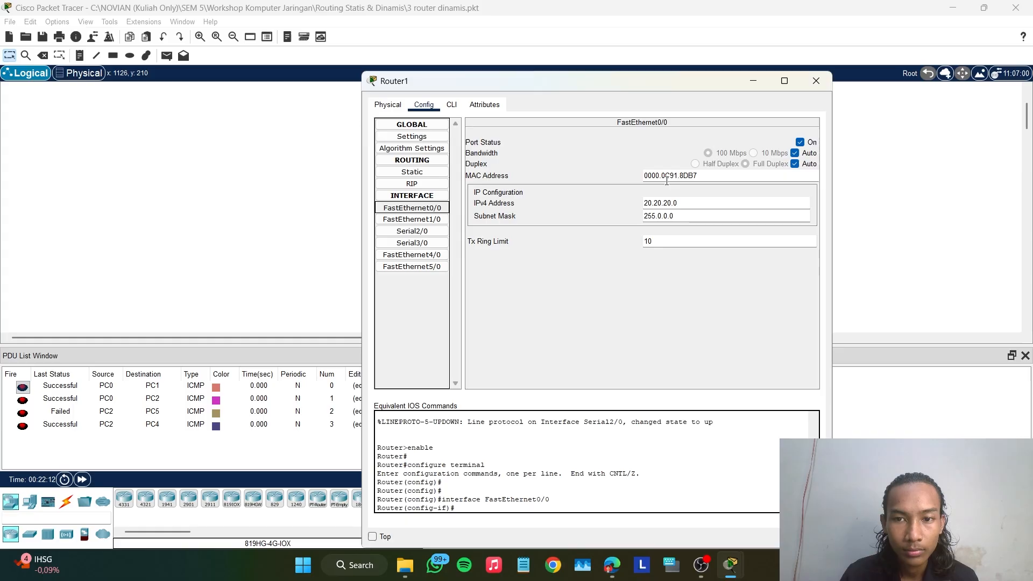
pyautogui.click(809, 82)
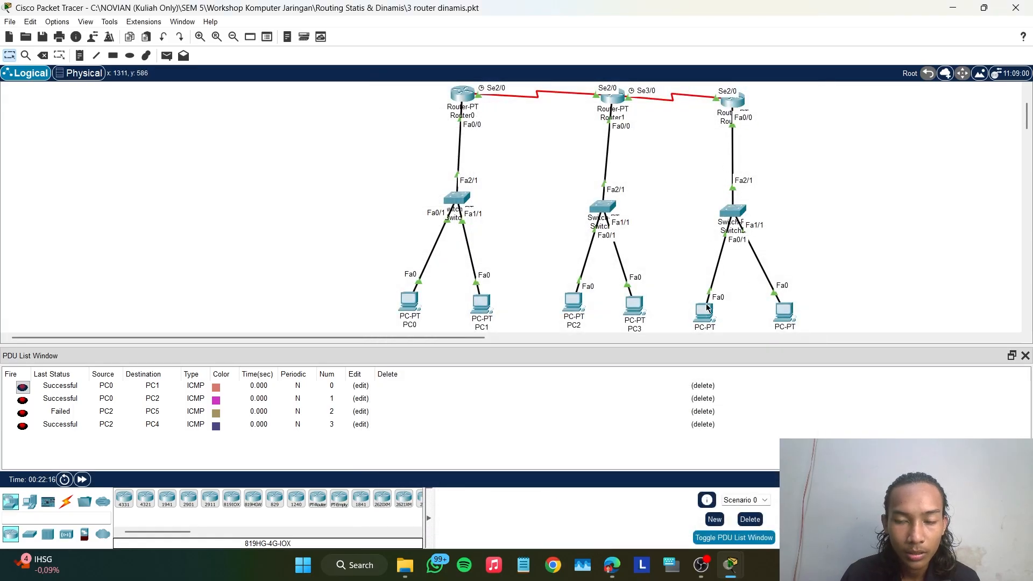
# - Review PC4's default gateway settings and close its window
pyautogui.click(705, 303)
pyautogui.click(422, 106)
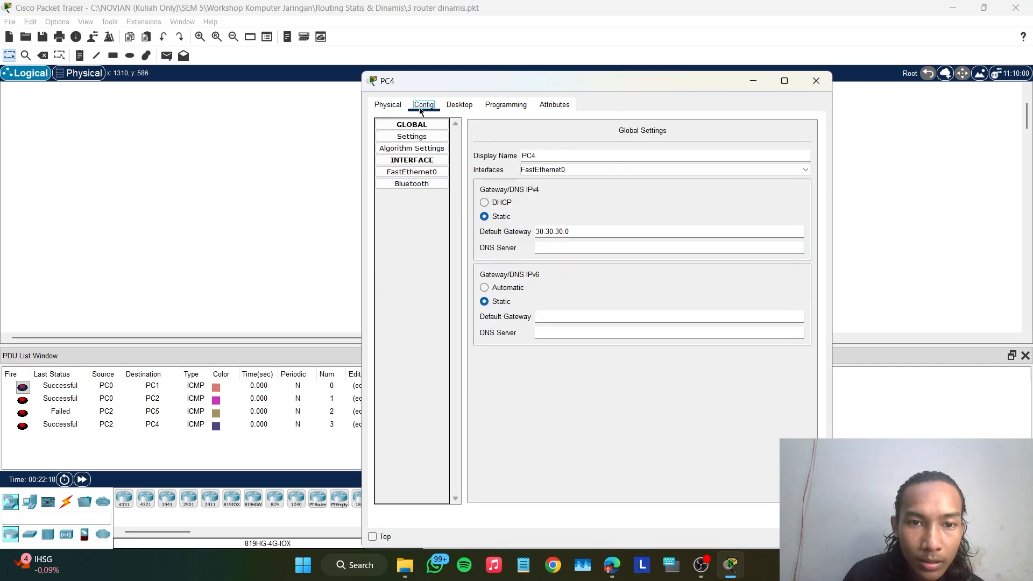
pyautogui.click(808, 82)
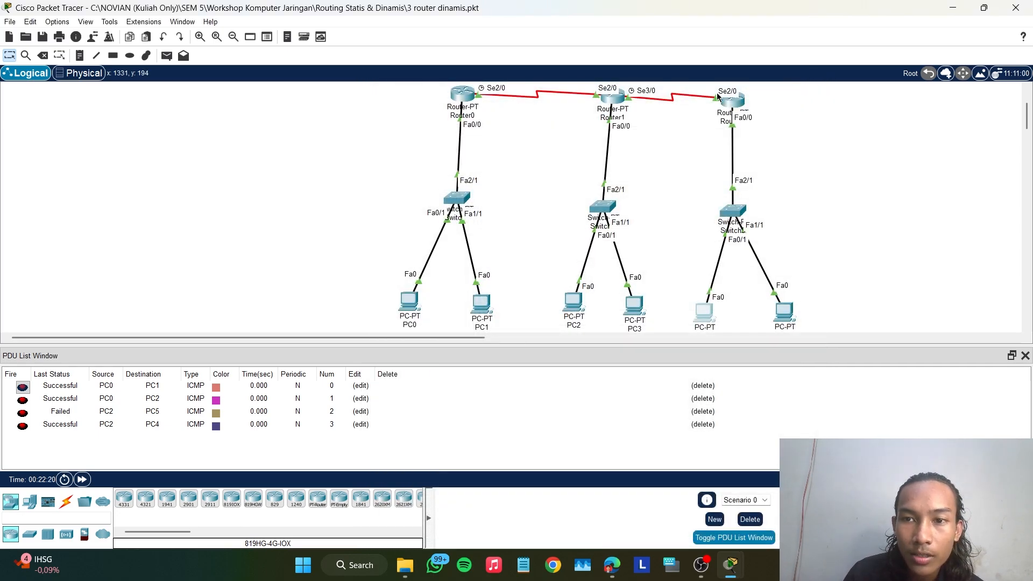
# - Review Router2's global settings and FastEthernet0/0 IP configuration, and close its window
pyautogui.click(727, 103)
pyautogui.click(422, 108)
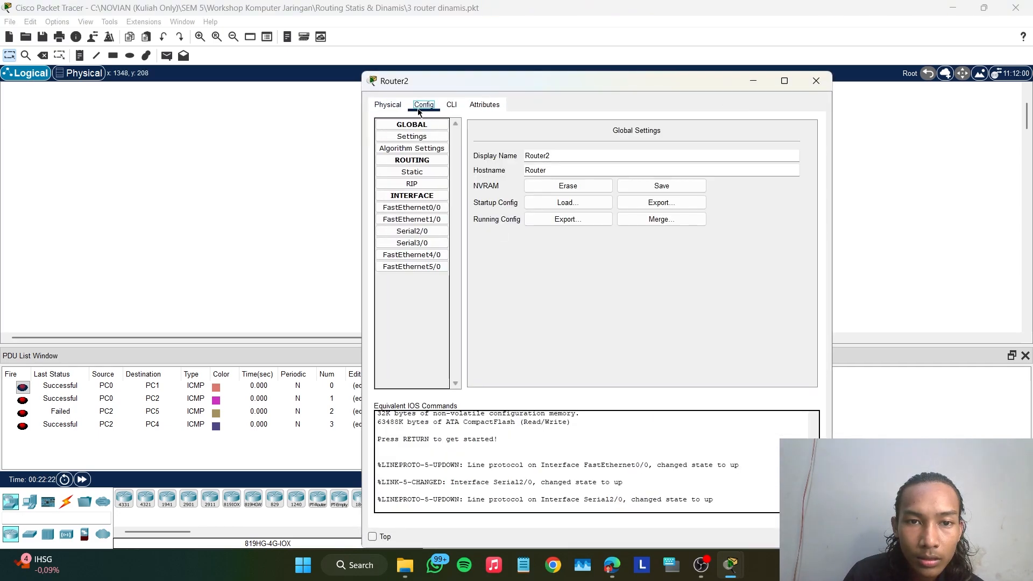
pyautogui.click(433, 208)
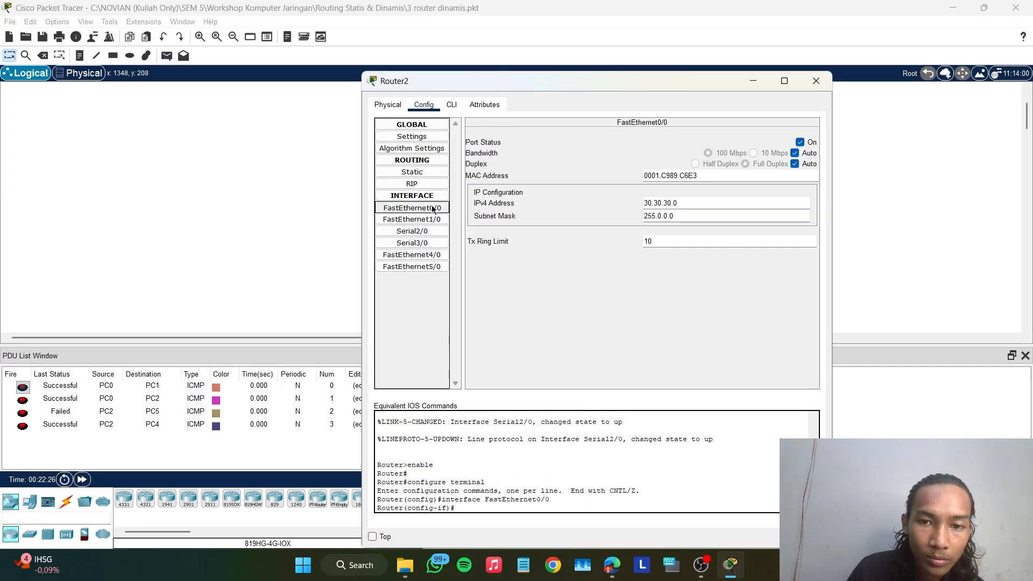
pyautogui.click(816, 81)
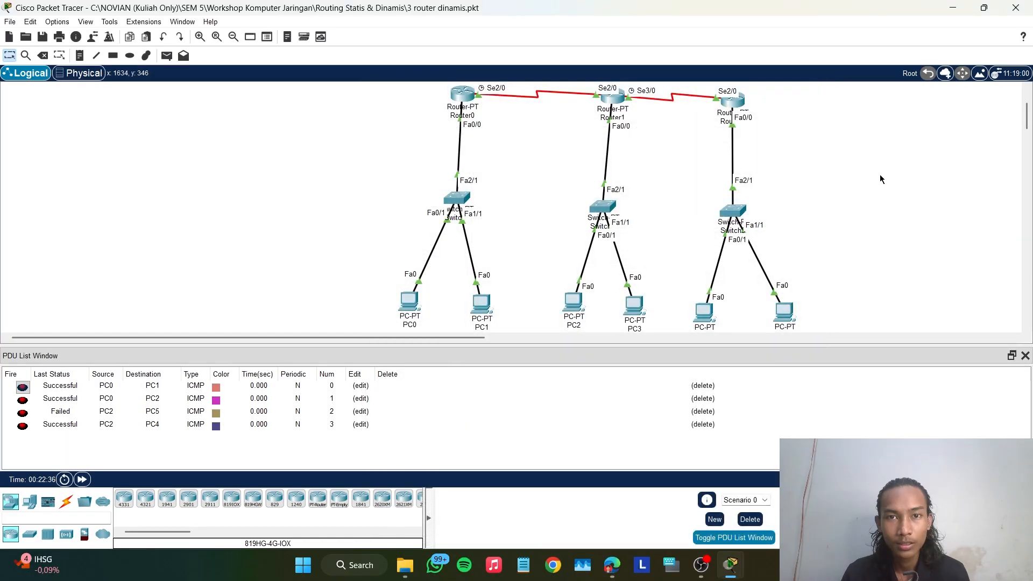